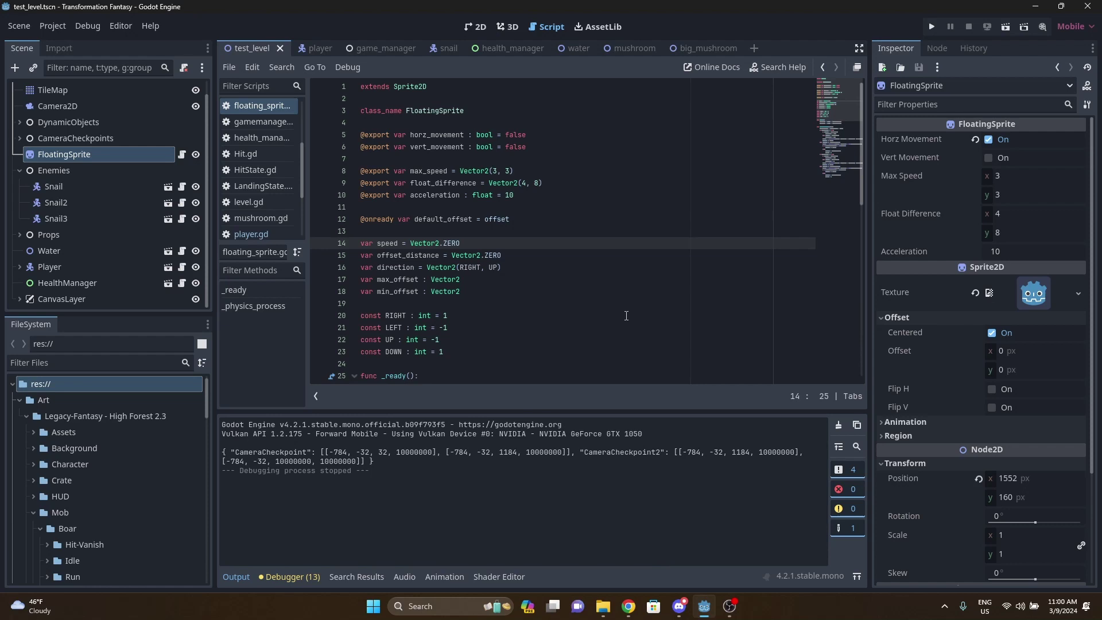
Save the scene, run the game, and fly the player in bee form up to the floating sprite.
{"action": "scroll", "coordinate": [626, 316], "scroll_direction": "down", "scroll_amount": 1}
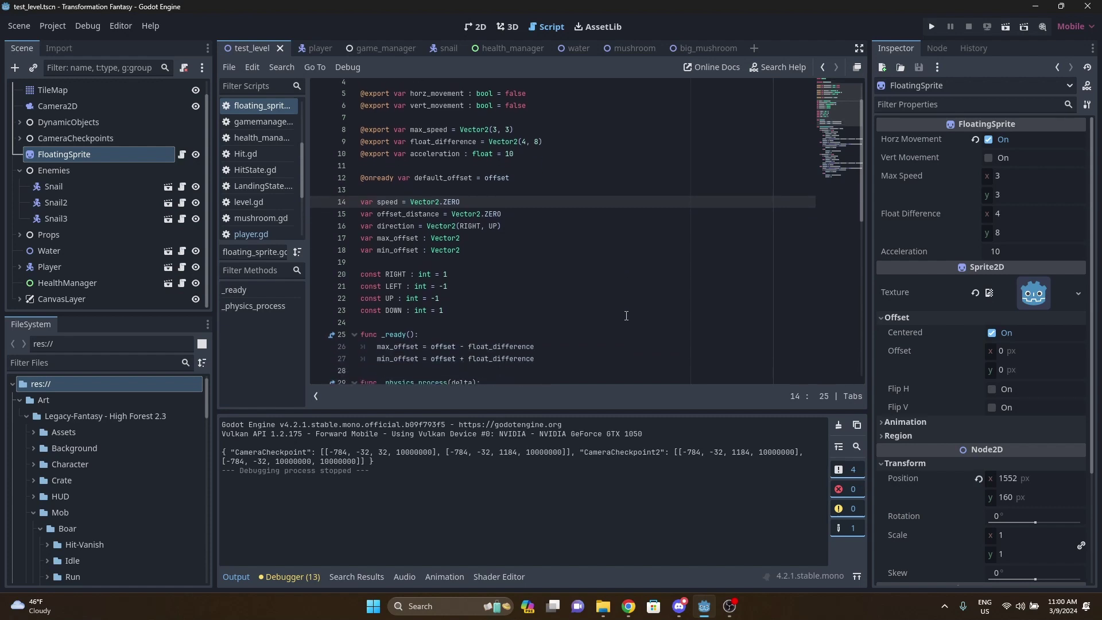
{"action": "scroll", "coordinate": [626, 315], "scroll_direction": "up", "scroll_amount": 1}
{"action": "scroll", "coordinate": [626, 315], "scroll_direction": "down", "scroll_amount": 1}
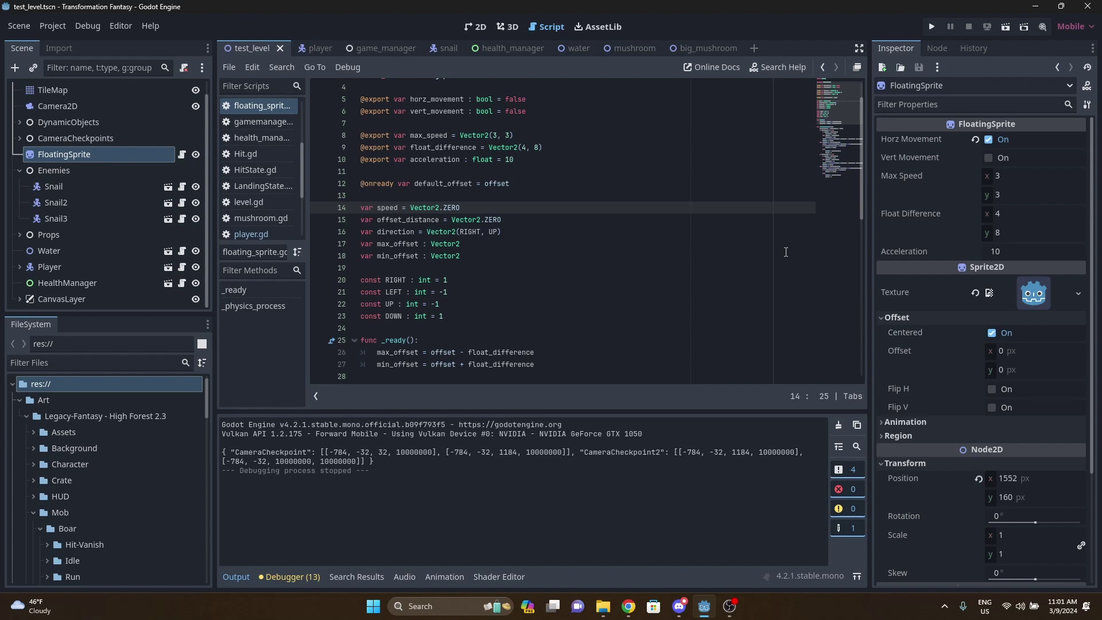
{"action": "scroll", "coordinate": [786, 252], "scroll_direction": "down", "scroll_amount": 3}
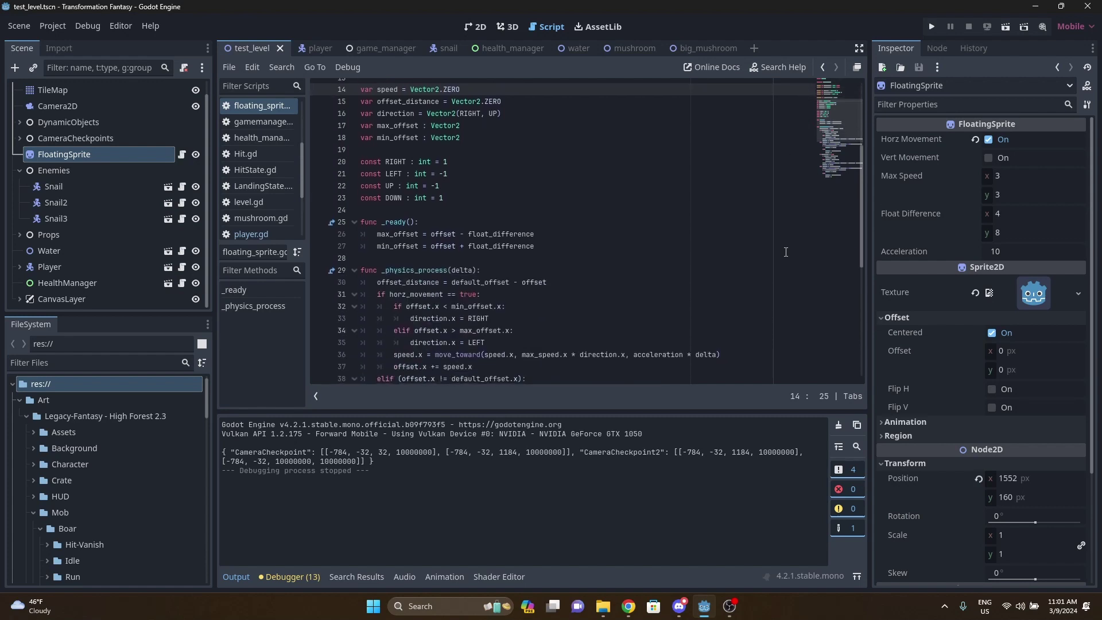
{"action": "key", "text": "ctrl+s"}
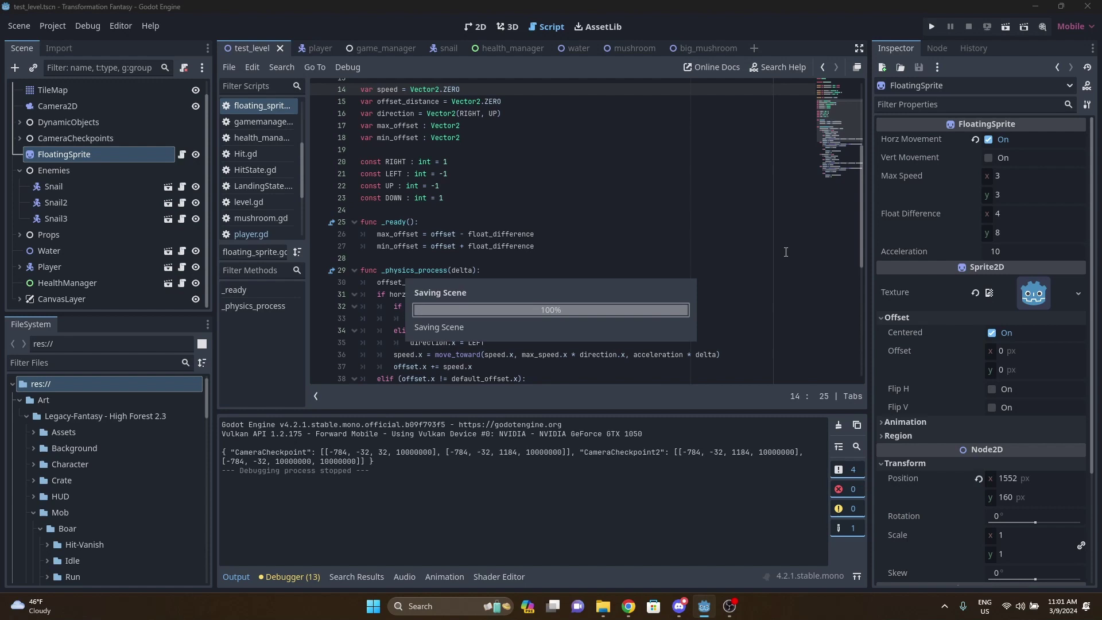
{"action": "key", "text": "F5"}
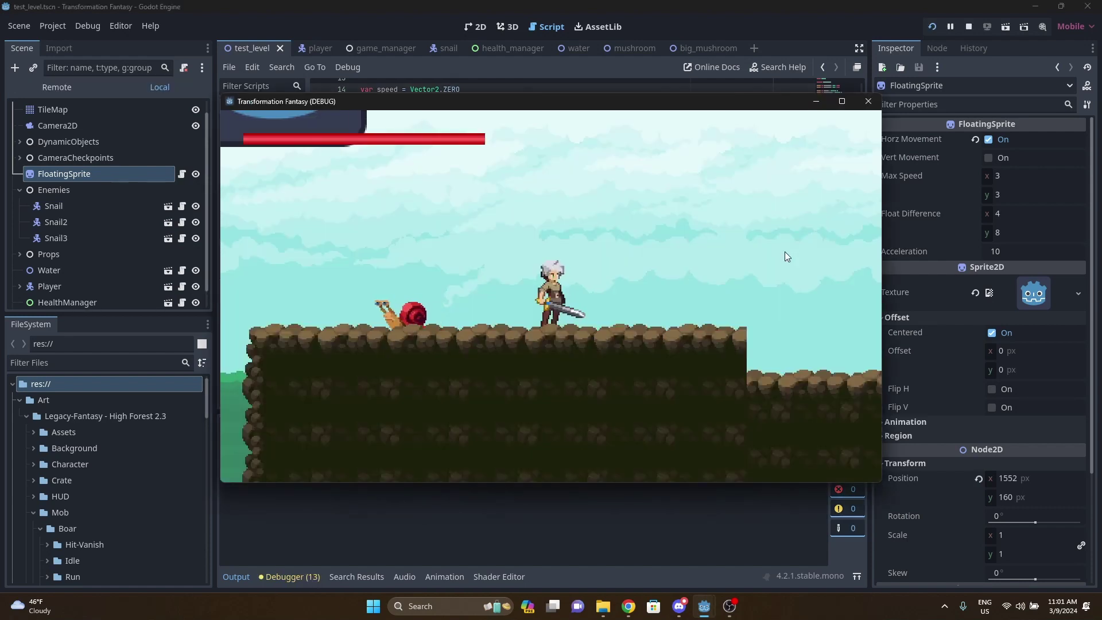
{"action": "key", "text": "space"}
{"action": "key", "text": "space"}
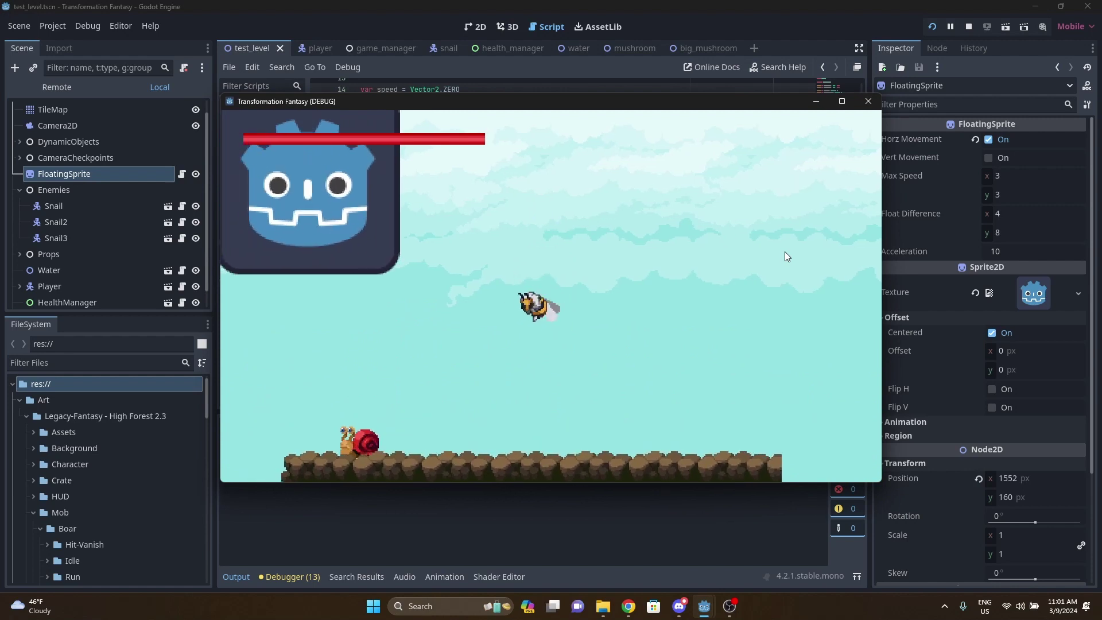
{"action": "key", "text": "a"}
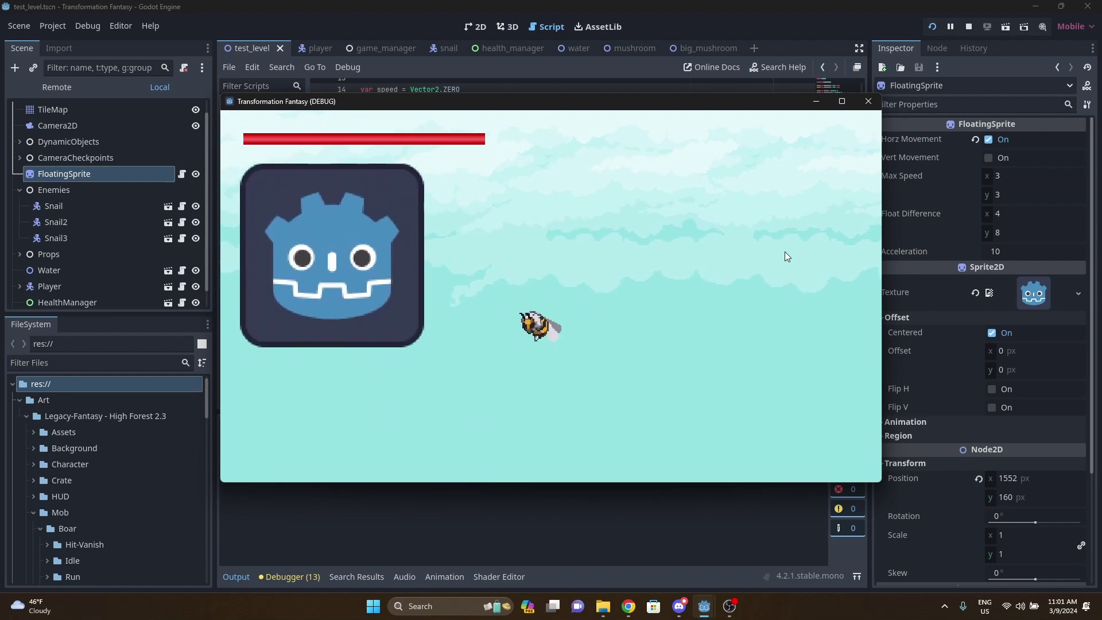
Enable Vert Movement and disable Horz Movement on the FloatingSprite node while the game is running.
{"action": "left_click", "coordinate": [987, 158]}
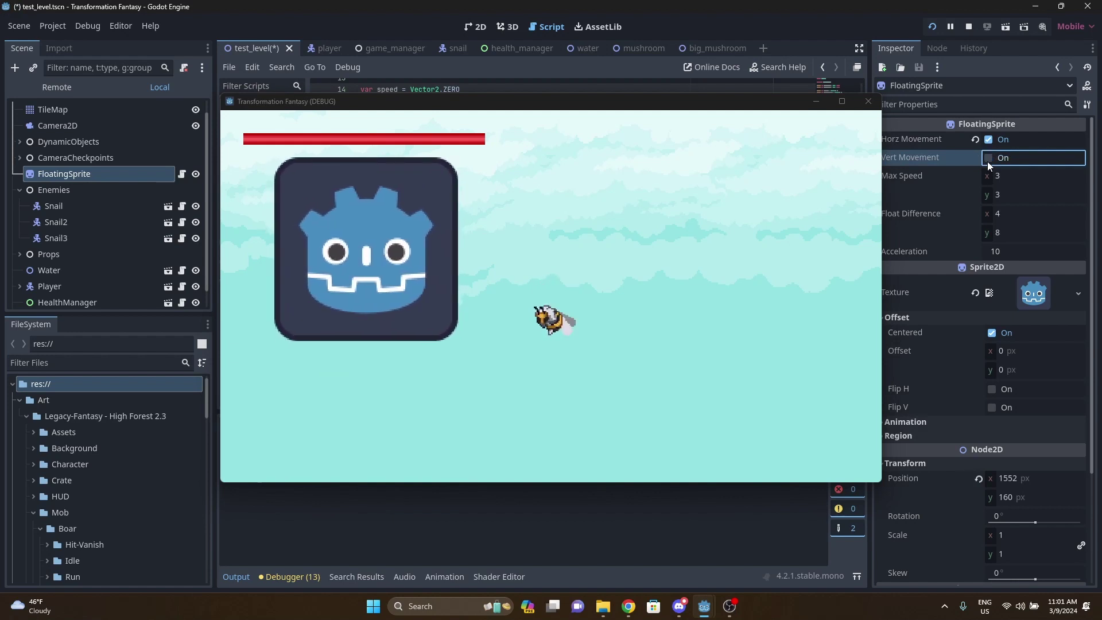
{"action": "left_click", "coordinate": [988, 159]}
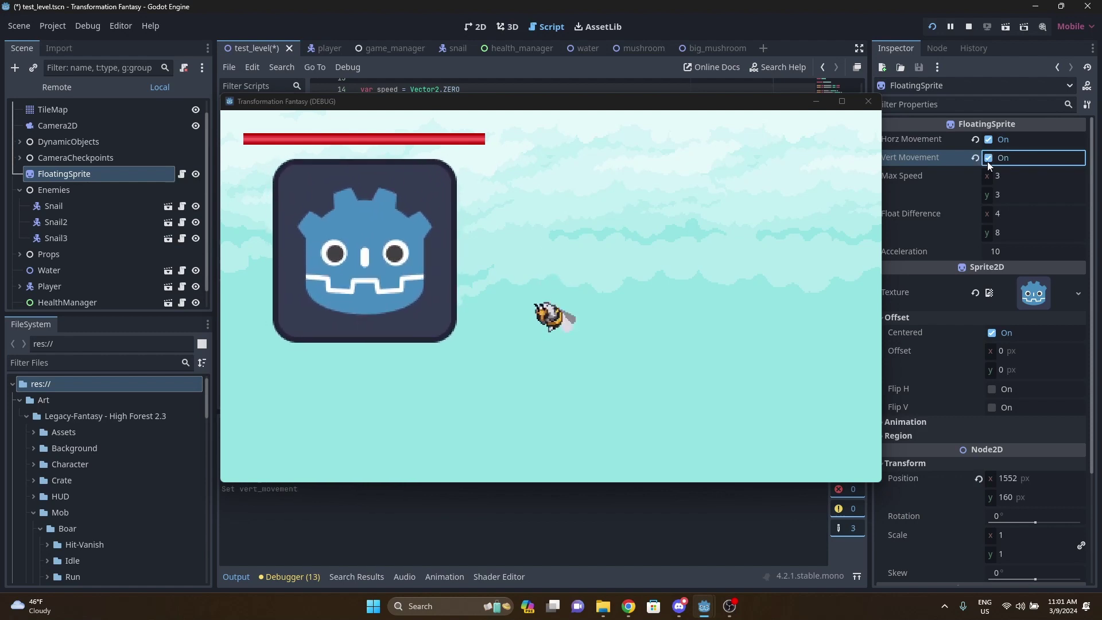
{"action": "left_click", "coordinate": [989, 140]}
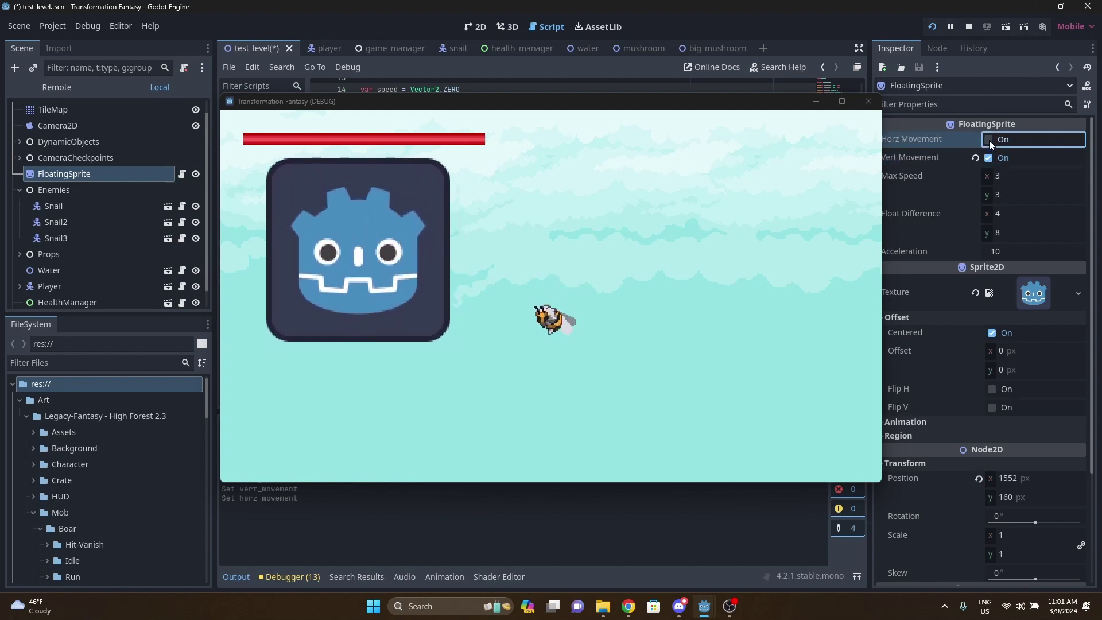
{"action": "left_click", "coordinate": [989, 141]}
{"action": "left_click", "coordinate": [989, 141]}
{"action": "left_click", "coordinate": [989, 142]}
{"action": "left_click", "coordinate": [989, 141]}
{"action": "left_click", "coordinate": [989, 141]}
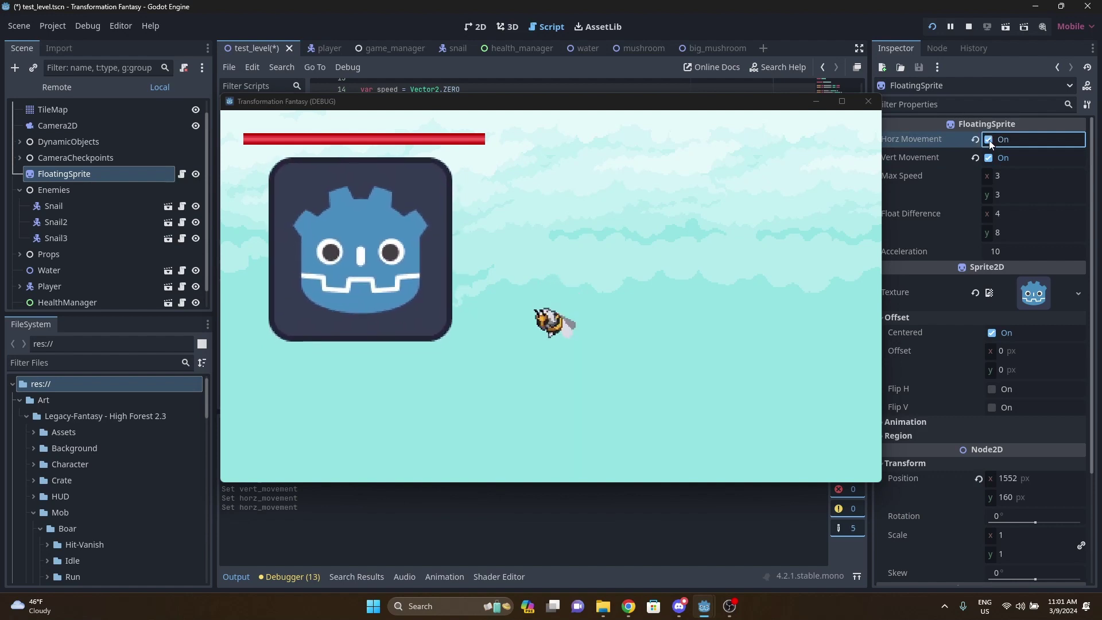
{"action": "left_click", "coordinate": [989, 141]}
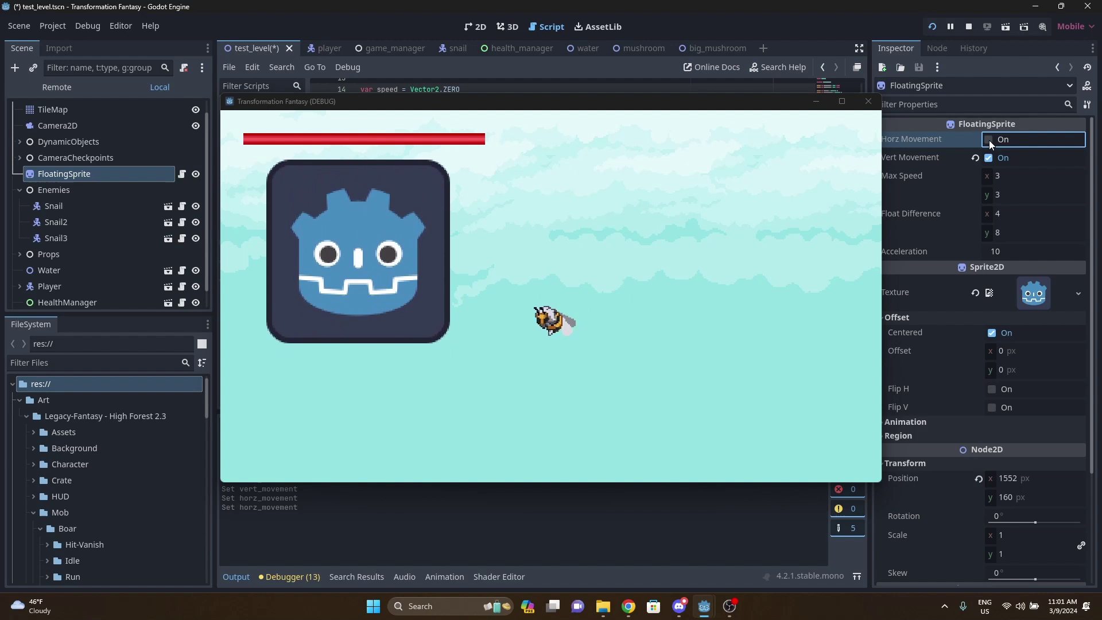
Toggle Vert Movement on the FloatingSprite node, leaving it disabled.
{"action": "left_click", "coordinate": [990, 160]}
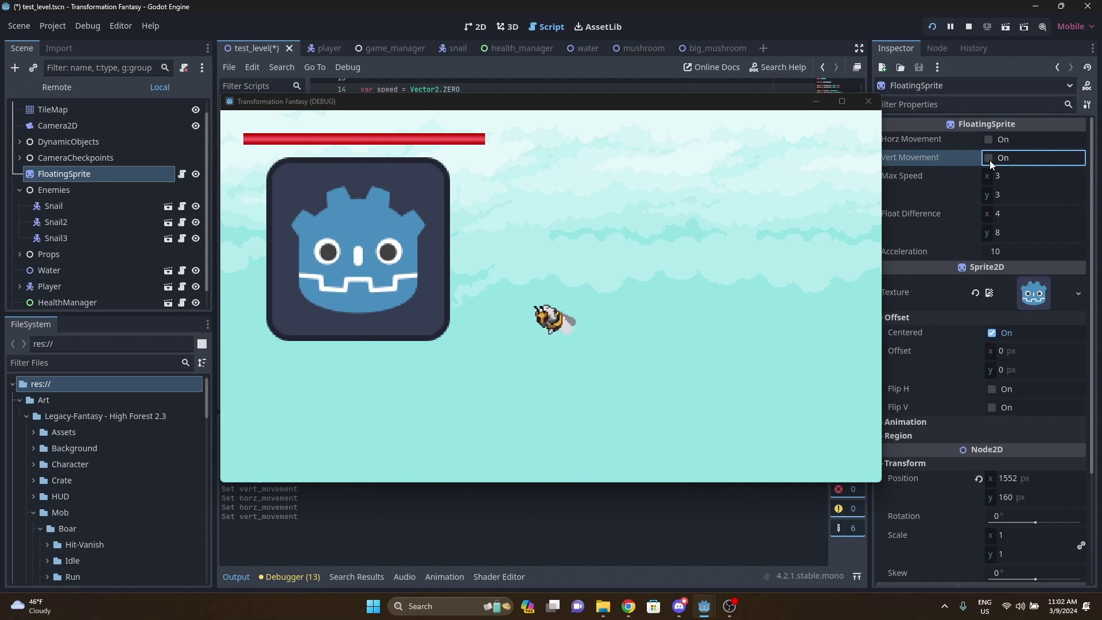
{"action": "left_click", "coordinate": [990, 165]}
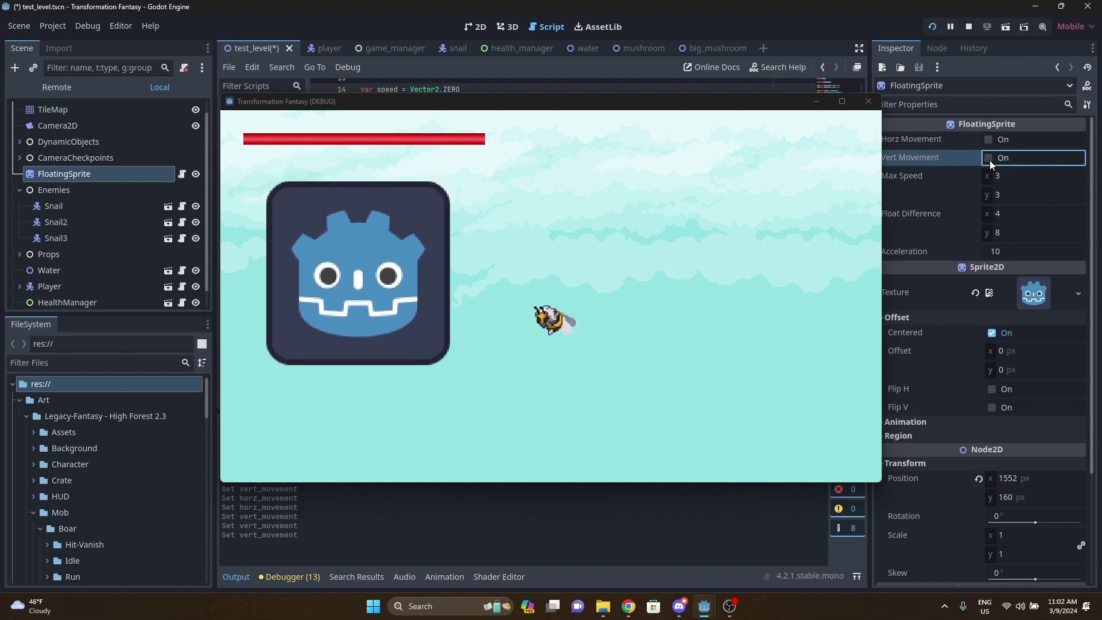
{"action": "left_click", "coordinate": [988, 159]}
Open the player scene and select its Sprite2D node to show its floating properties.
{"action": "left_click", "coordinate": [315, 49]}
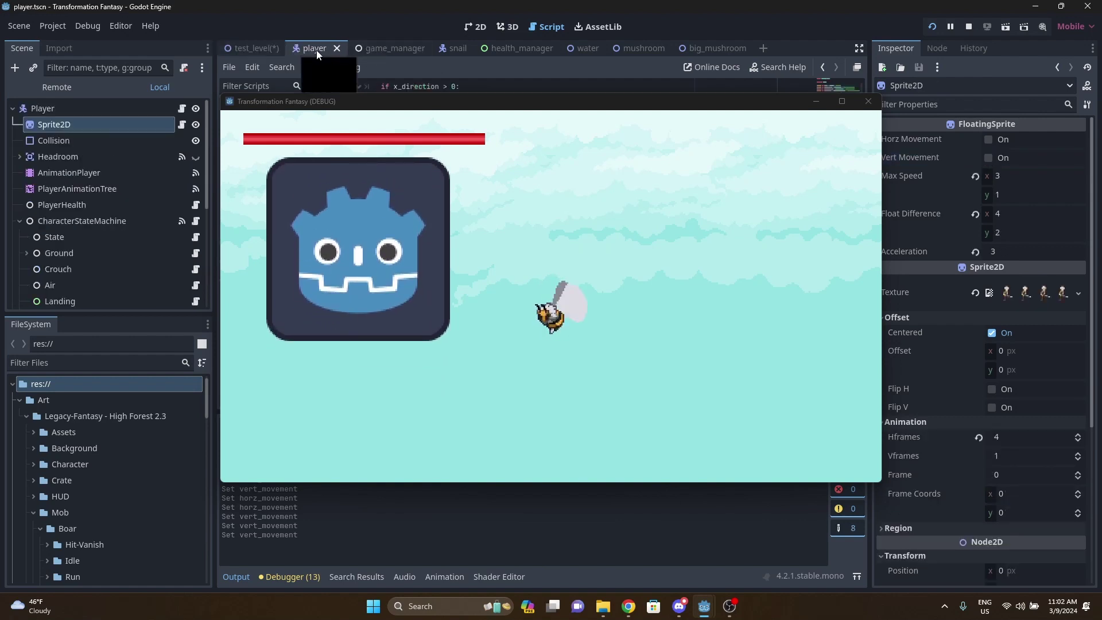
{"action": "left_click", "coordinate": [100, 123]}
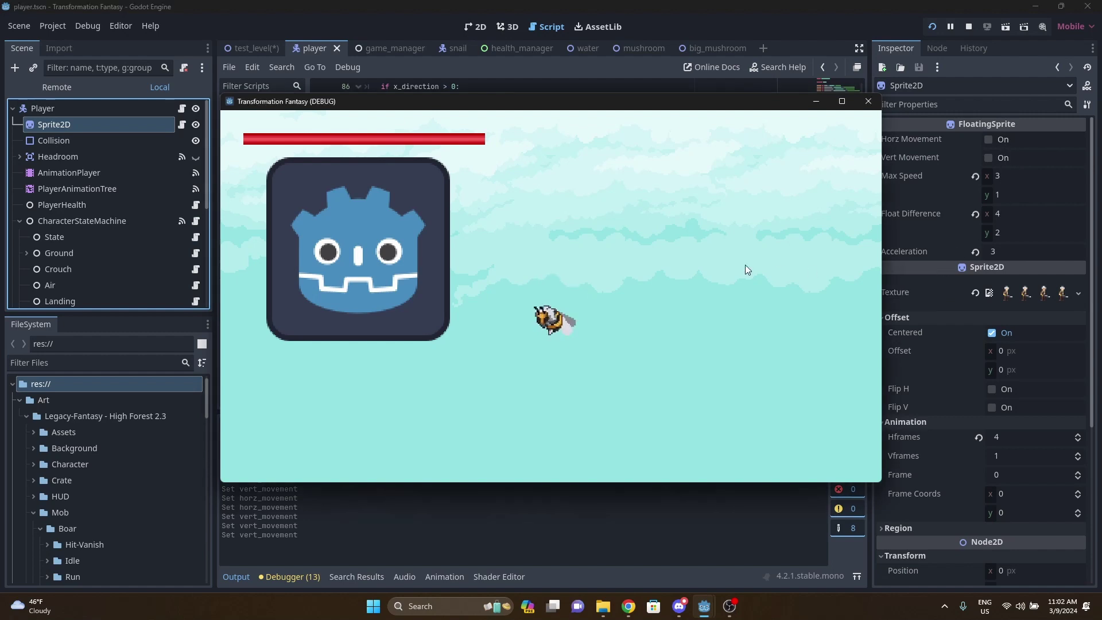
Play-test switching the player to human form, running both ways, jumping, and transforming back into the bee.
{"action": "key", "text": "e"}
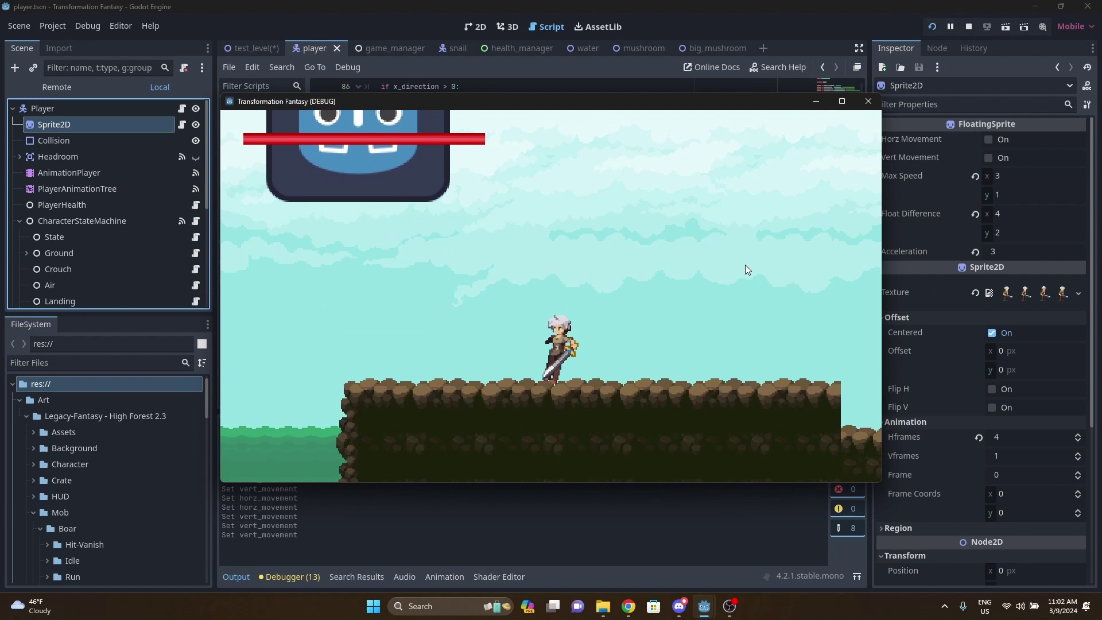
{"action": "key", "text": "a"}
{"action": "key", "text": "d"}
{"action": "key", "text": "Left"}
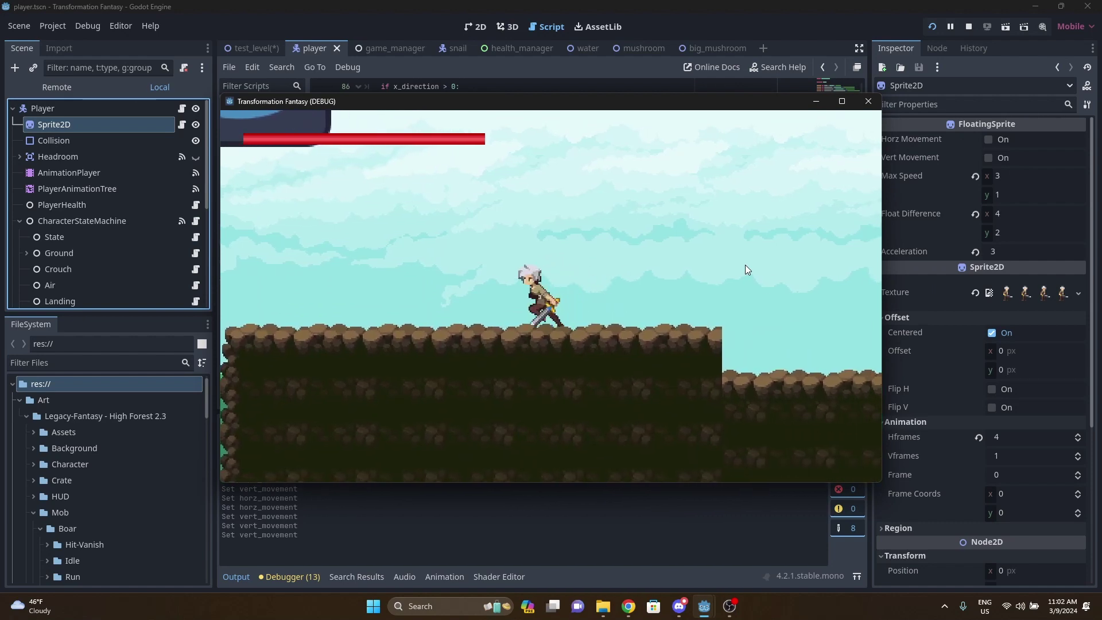
{"action": "key", "text": "Right"}
{"action": "key", "text": "Left"}
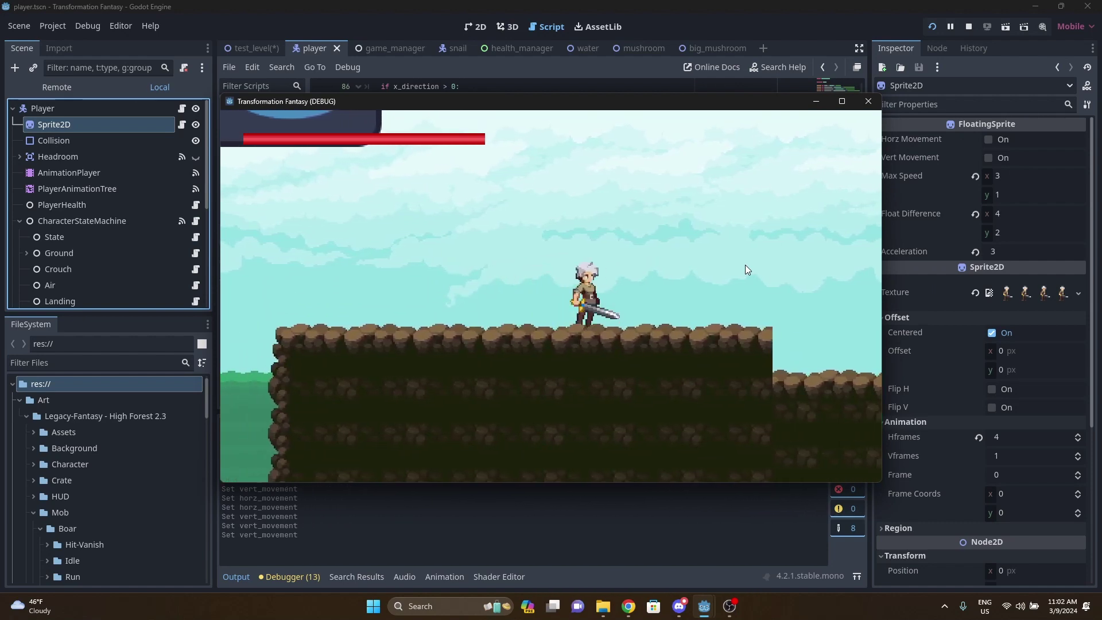
{"action": "key", "text": "Right"}
{"action": "key", "text": "space"}
{"action": "key", "text": "e"}
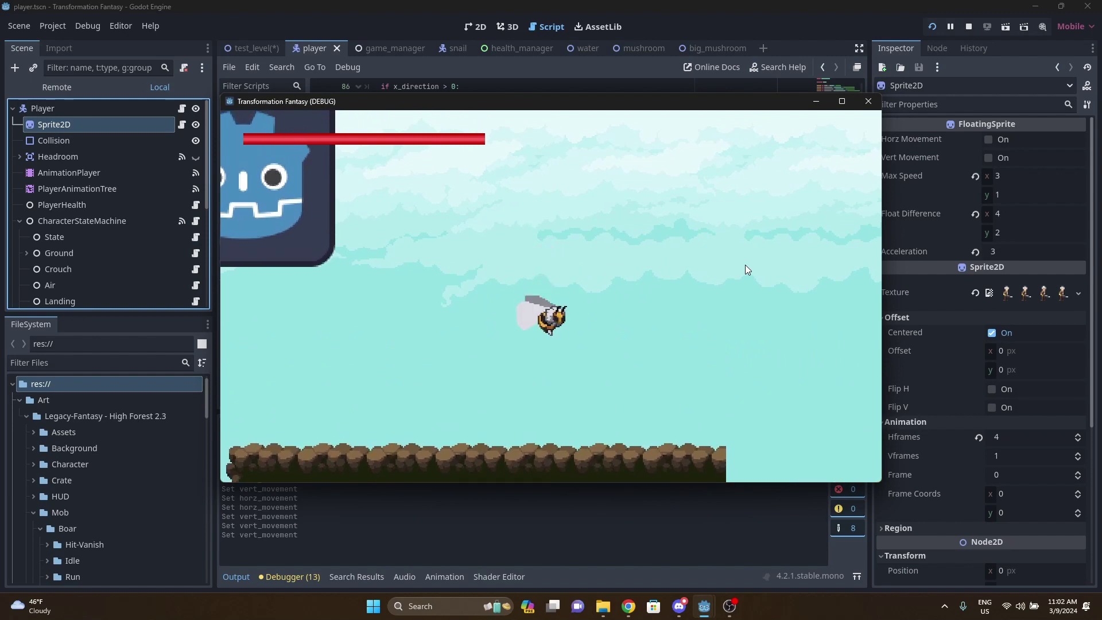
{"action": "key", "text": "a"}
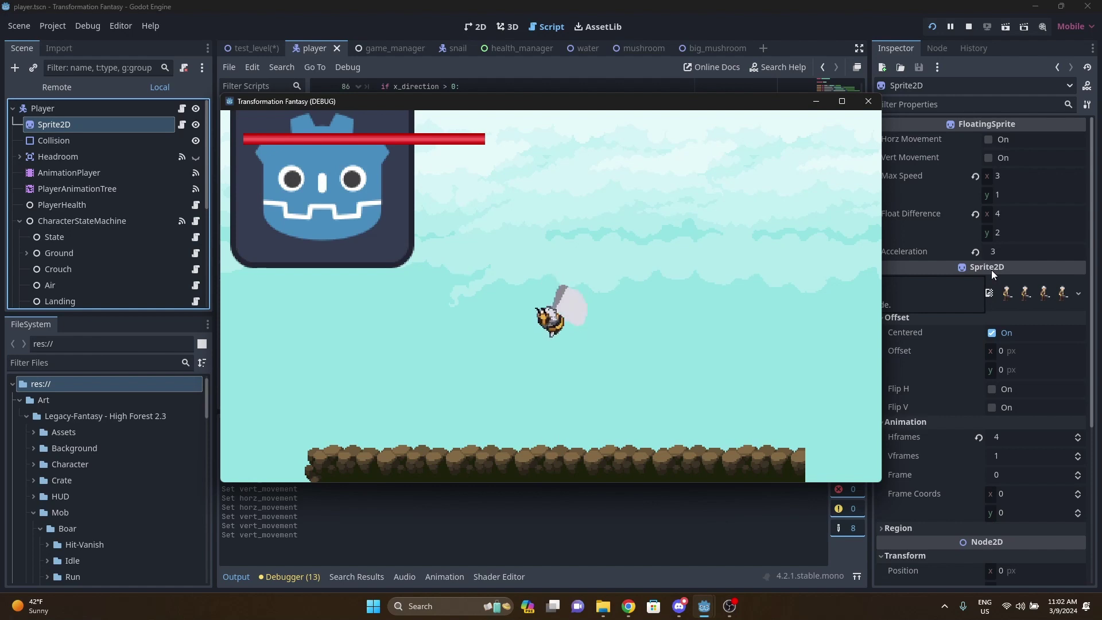
Try an Acceleration of 15 on the player's Sprite2D, and restore it to 3.
{"action": "left_click", "coordinate": [1001, 251]}
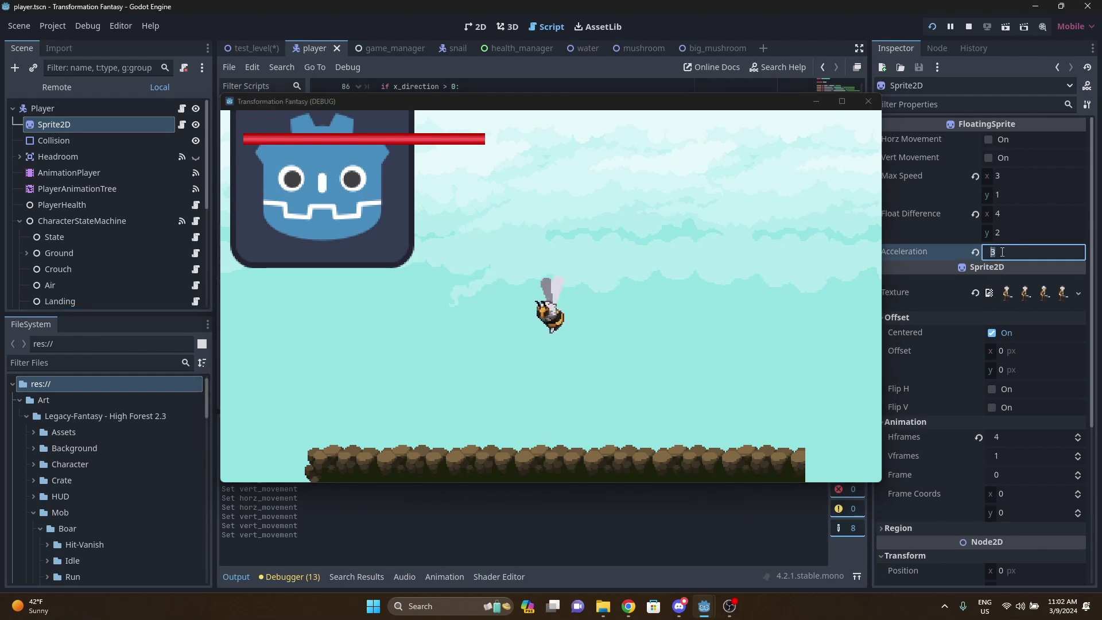
{"action": "type", "text": "15"}
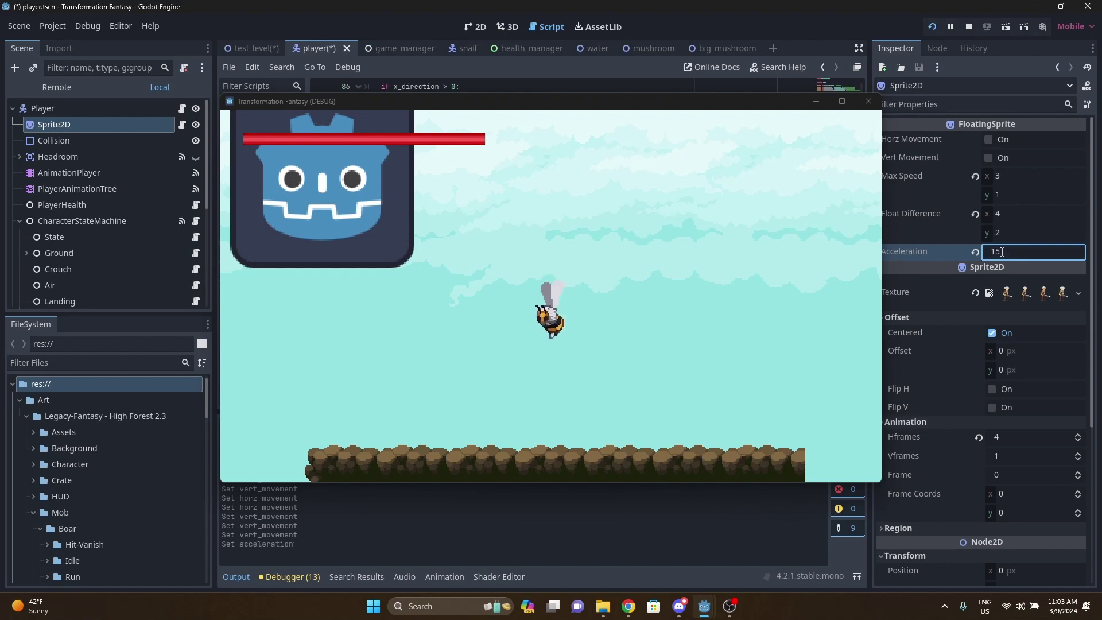
{"action": "double_click", "coordinate": [1001, 251]}
{"action": "type", "text": "3"}
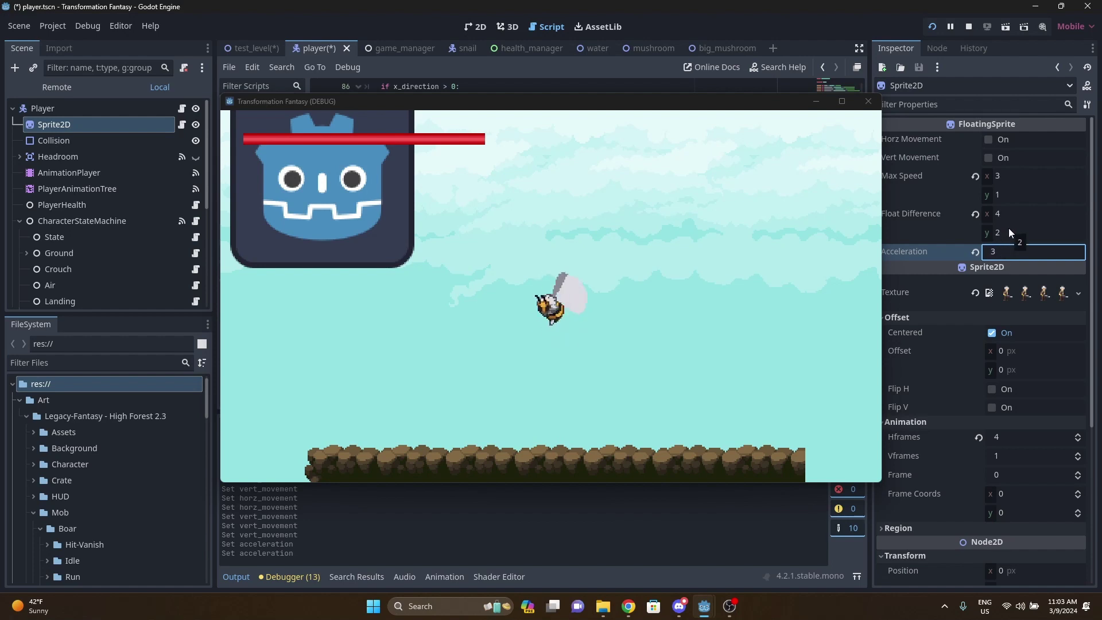
Try a vertical Float Difference of 16 on the player's Sprite2D, and restore it to 2.
{"action": "left_click", "coordinate": [1008, 229]}
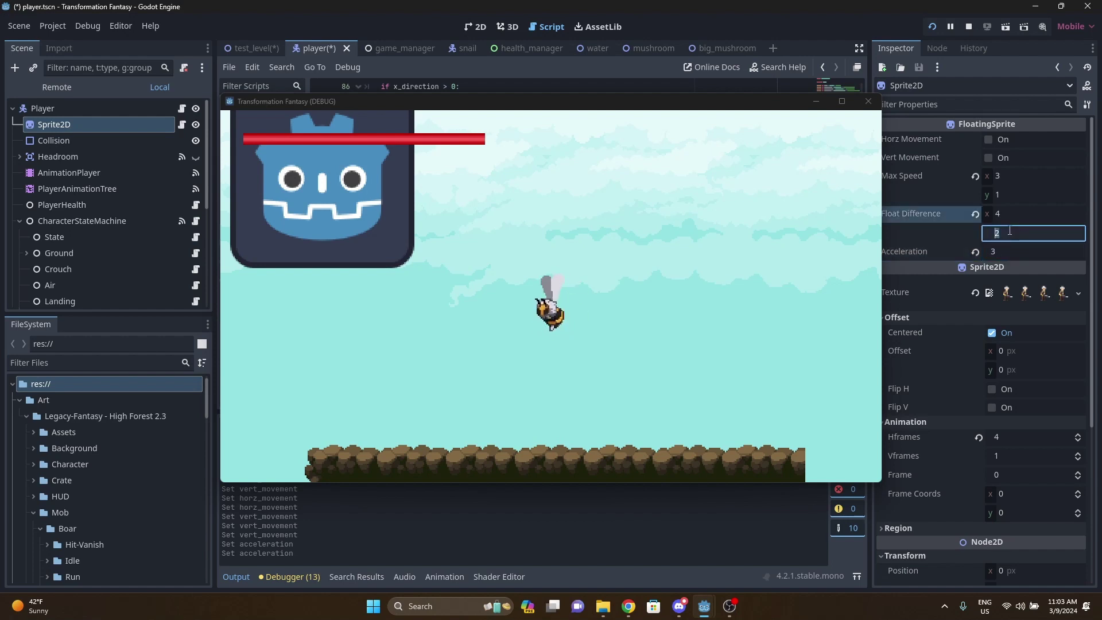
{"action": "type", "text": "16"}
{"action": "key", "text": "Return"}
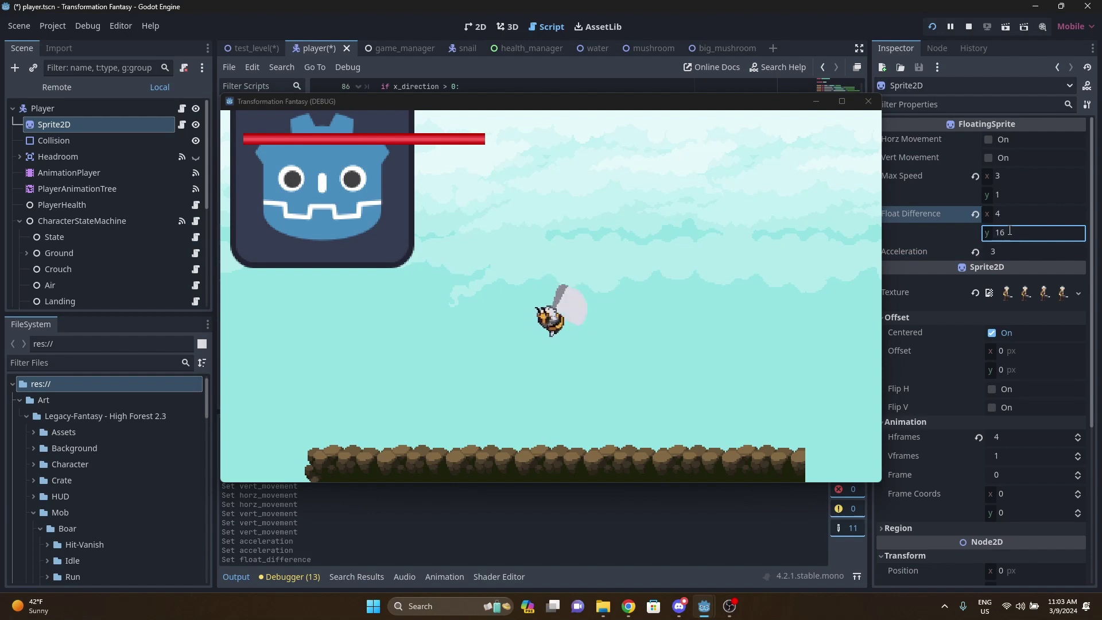
{"action": "left_click", "coordinate": [1010, 230]}
{"action": "key", "text": "Return"}
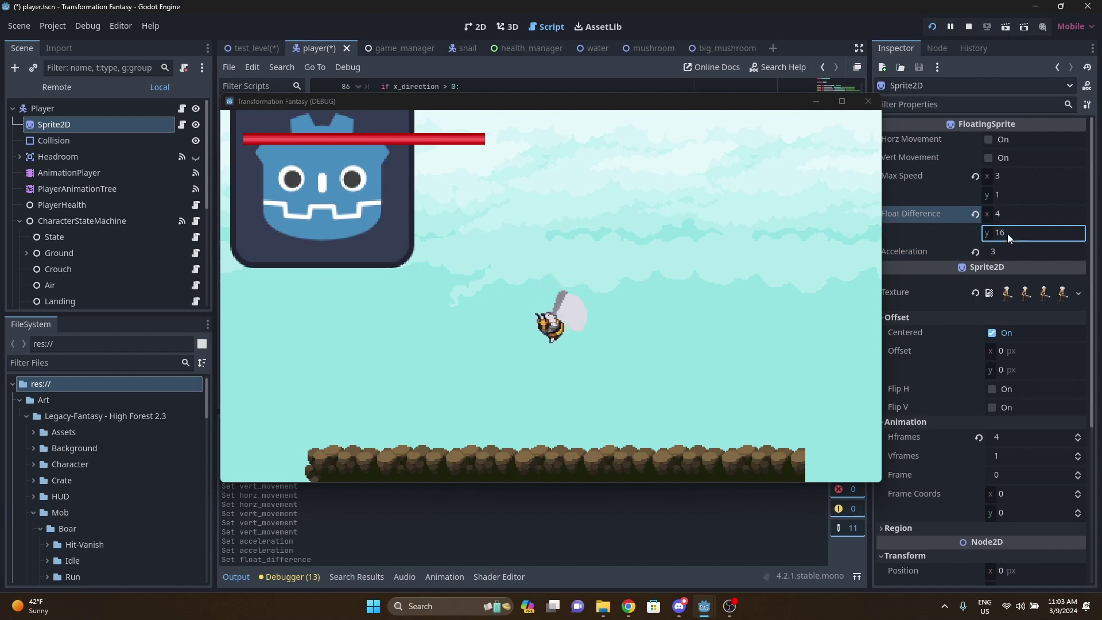
{"action": "left_click", "coordinate": [1007, 231]}
{"action": "type", "text": "2"}
{"action": "key", "text": "Return"}
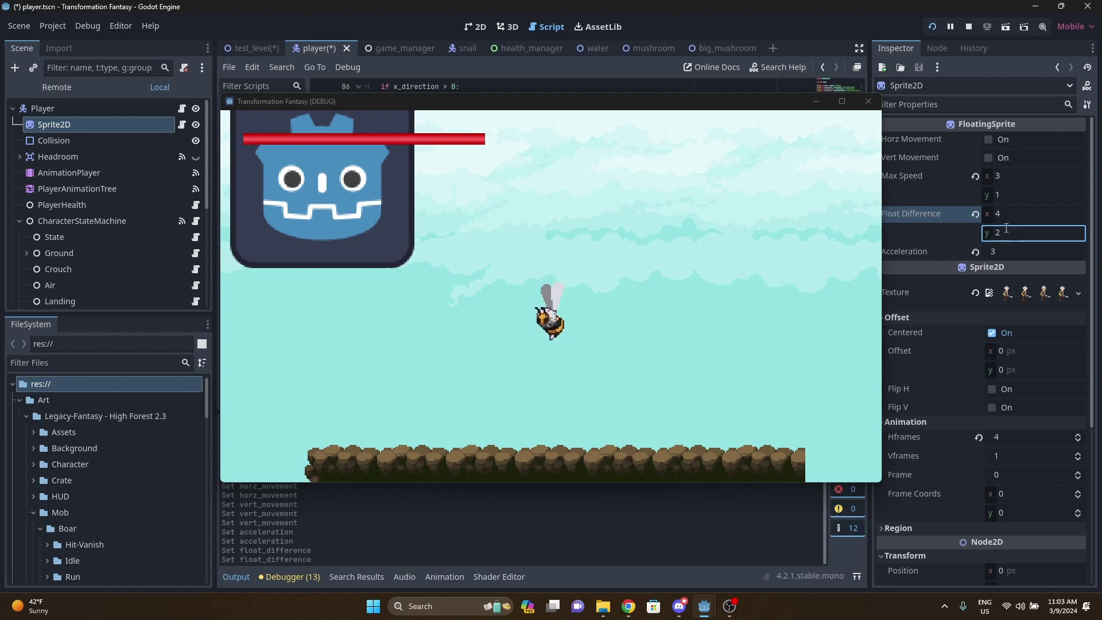
Fly the bee in all directions around the floating sprite in the running game to examine its hovering motion.
{"action": "left_click", "coordinate": [738, 109]}
{"action": "key", "text": "a"}
{"action": "key", "text": "s"}
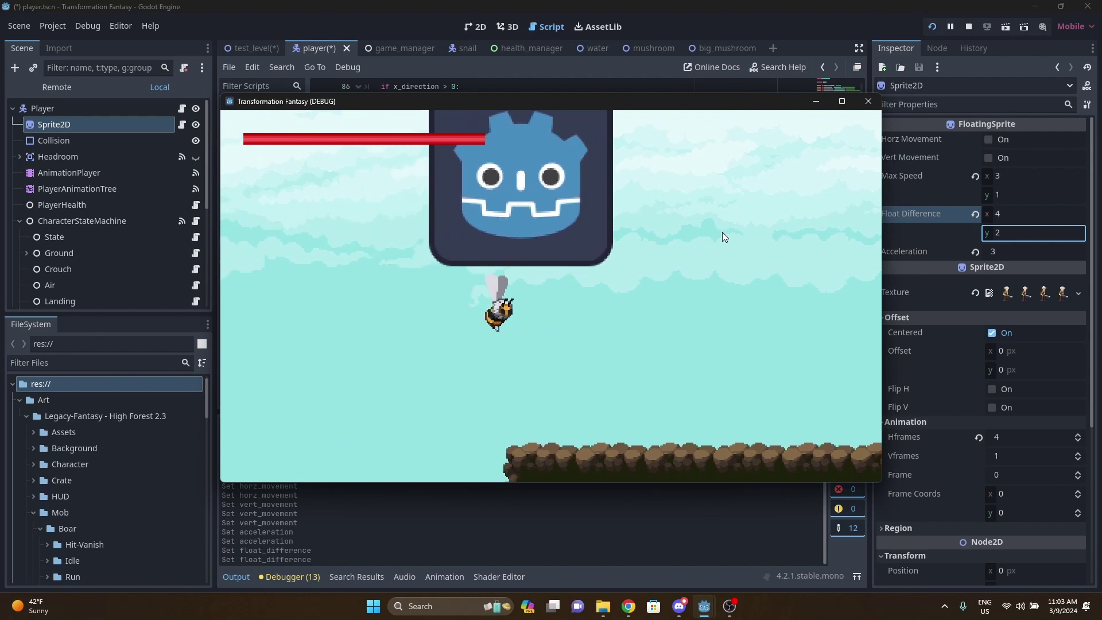
{"action": "key", "text": "d"}
{"action": "key", "text": "w"}
{"action": "key", "text": "w"}
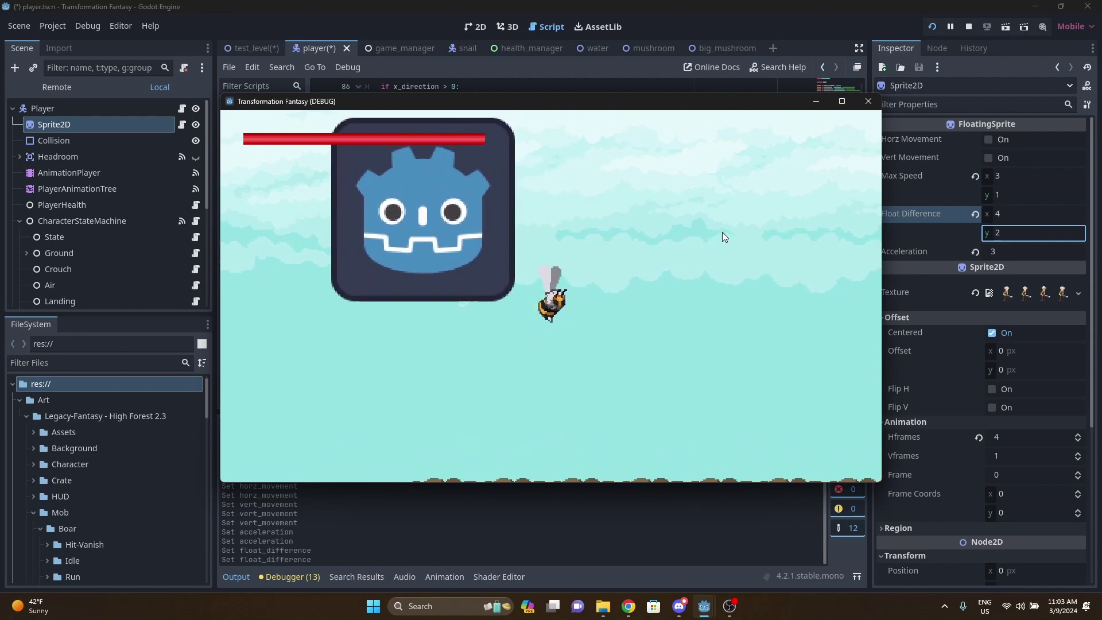
{"action": "key", "text": "d"}
{"action": "key", "text": "a"}
{"action": "key", "text": "s"}
{"action": "key", "text": "a"}
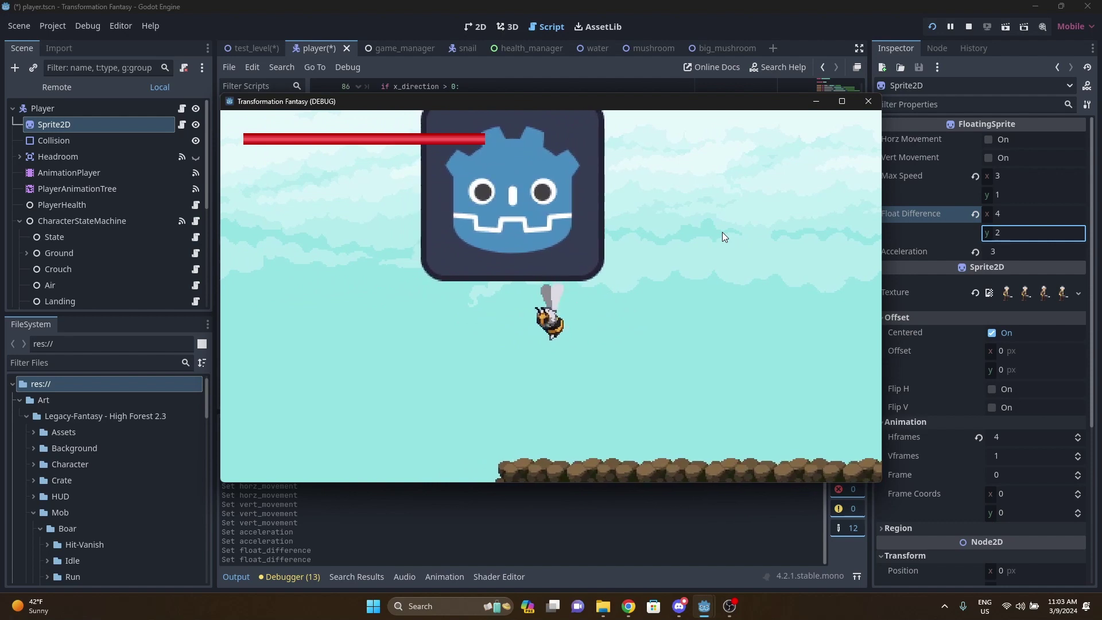
{"action": "key", "text": "Left"}
{"action": "key", "text": "Right"}
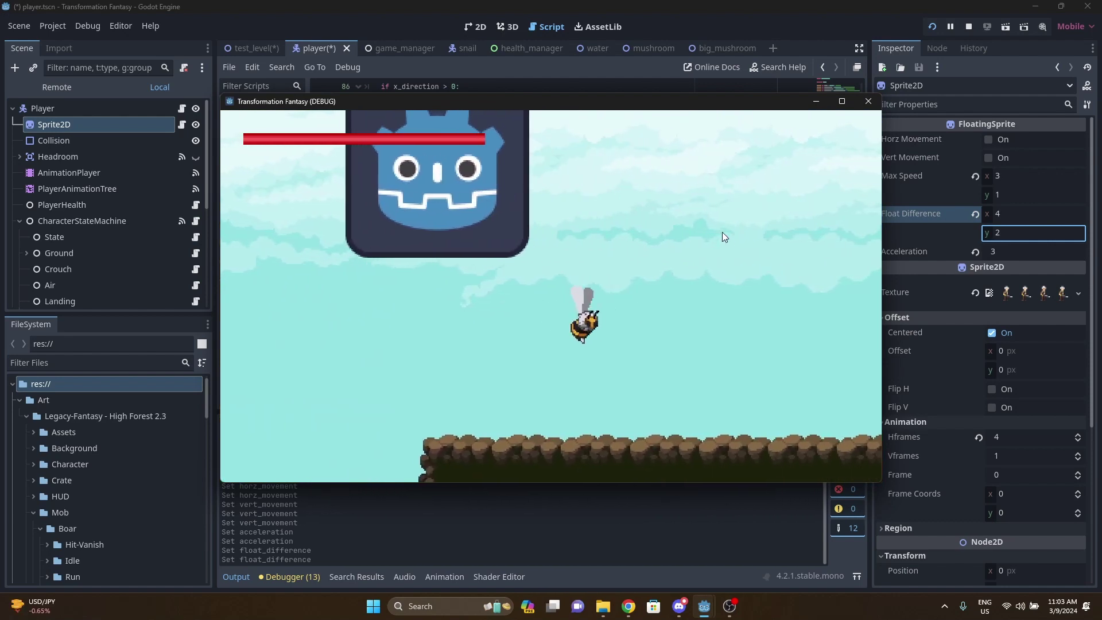
{"action": "key", "text": "Up"}
{"action": "key", "text": "Right"}
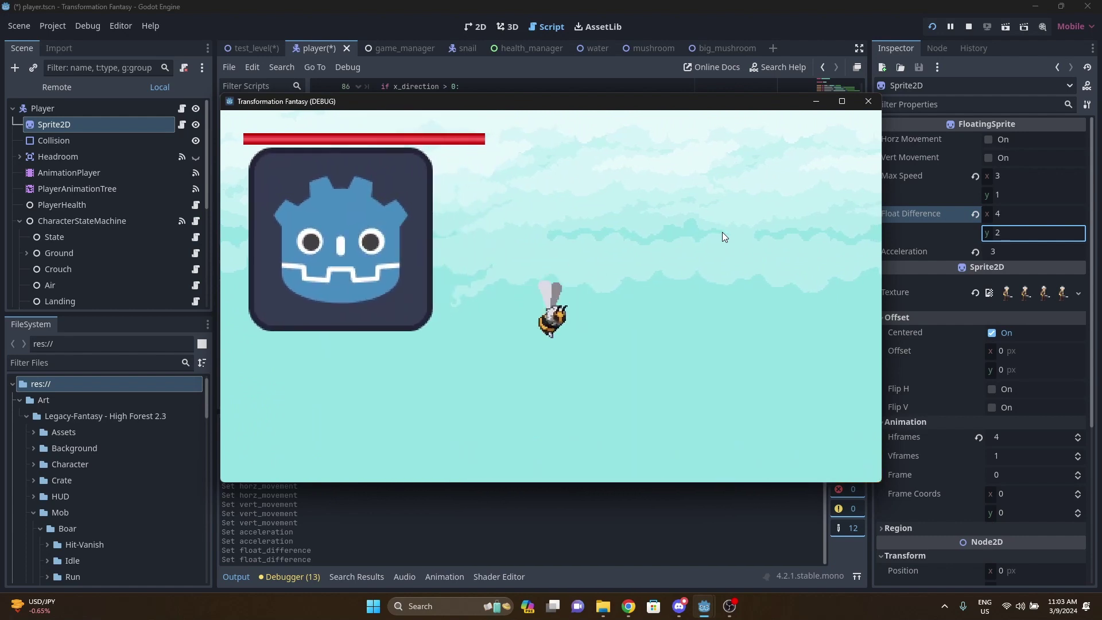
{"action": "key", "text": "Left"}
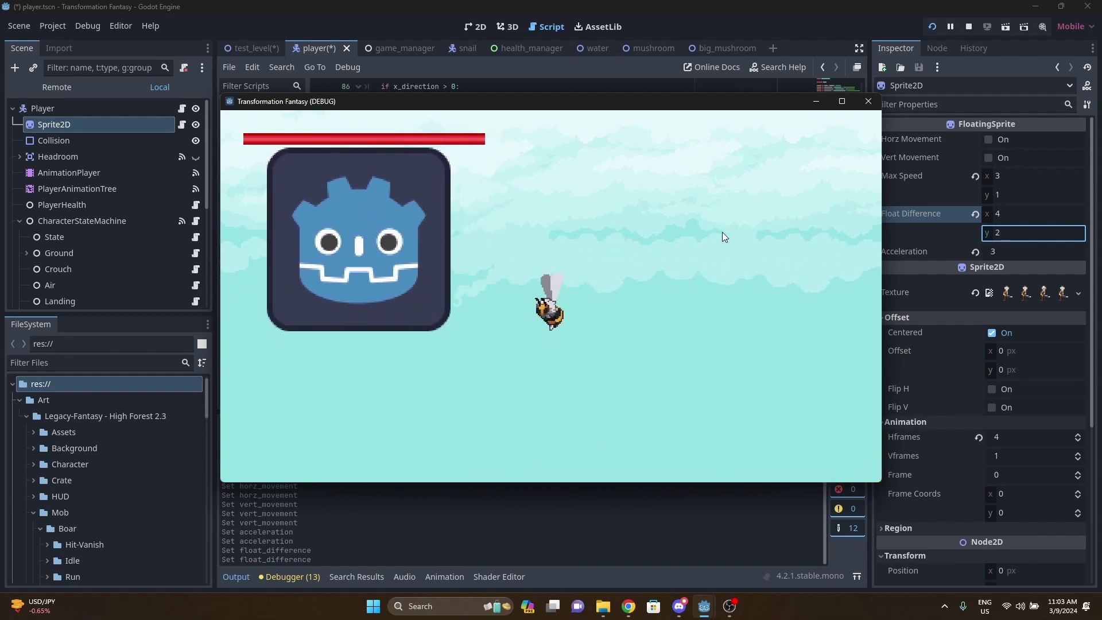